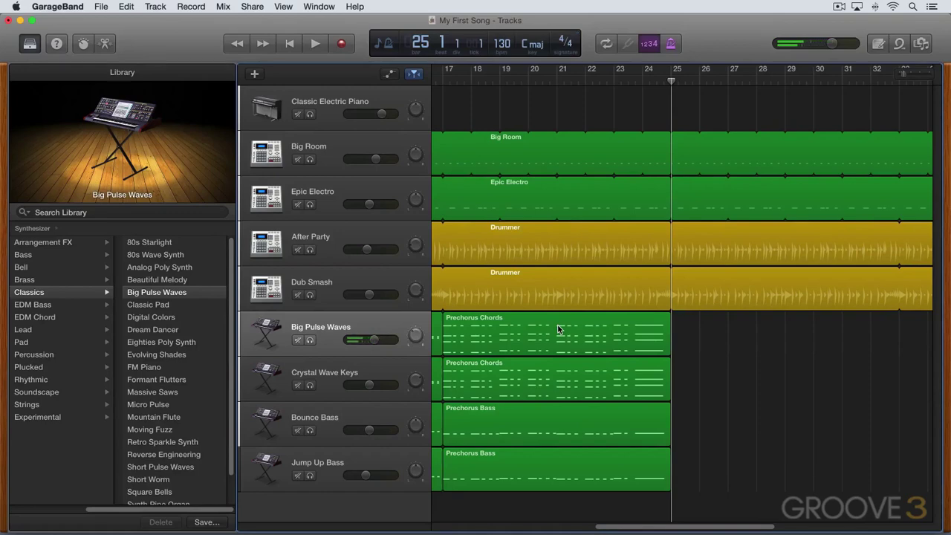
Record a chord take on the Big Pulse Waves track from bar 25 to bar 29.
key("r")
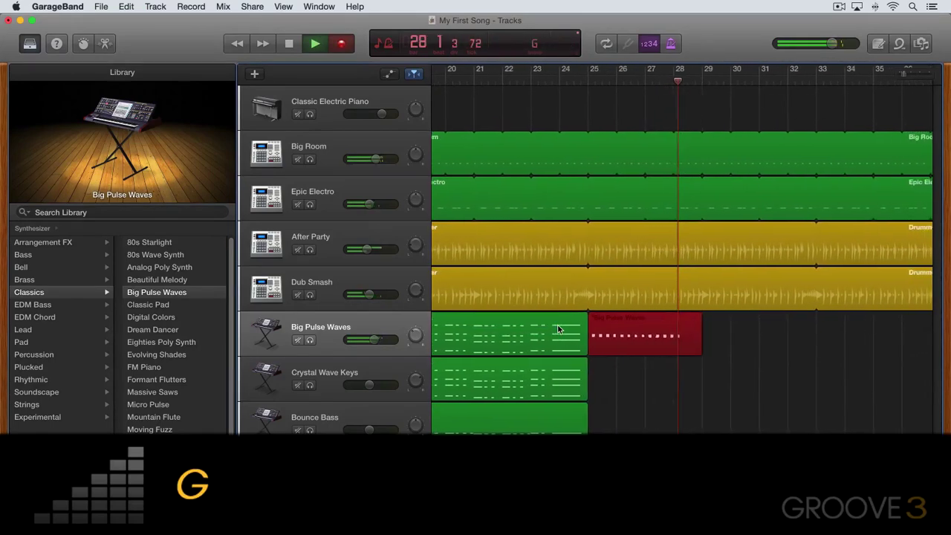
key("space")
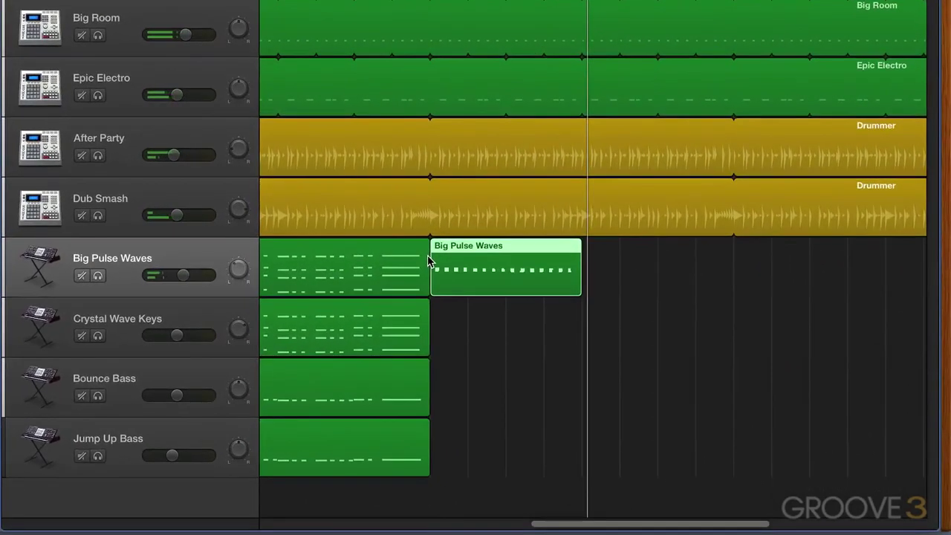
Select all 45 notes of the new region in the Piano Roll and quantize them to 1/16 notes.
key("e")
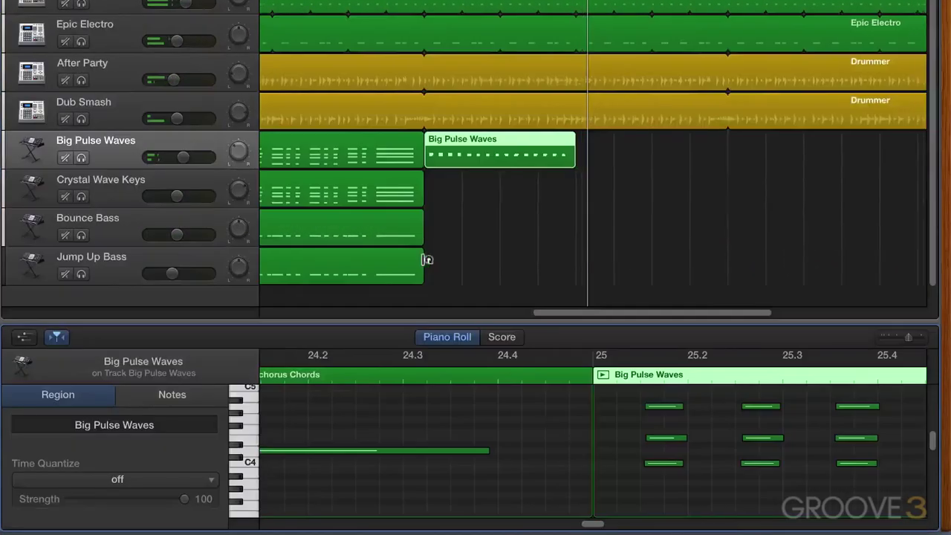
scroll(427, 259, "right", 1)
scroll(592, 367, "right", 5)
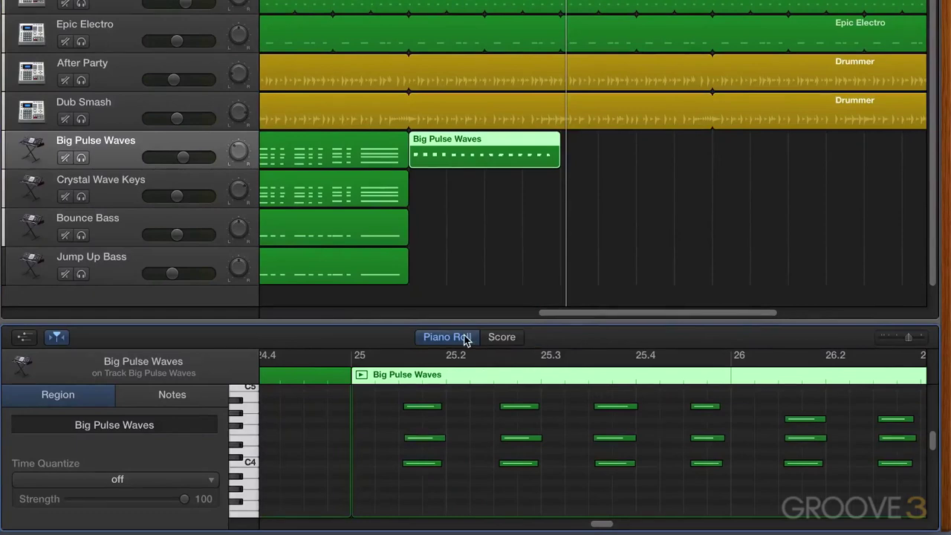
key("super+Left")
key("super+Left")
key("super+Left")
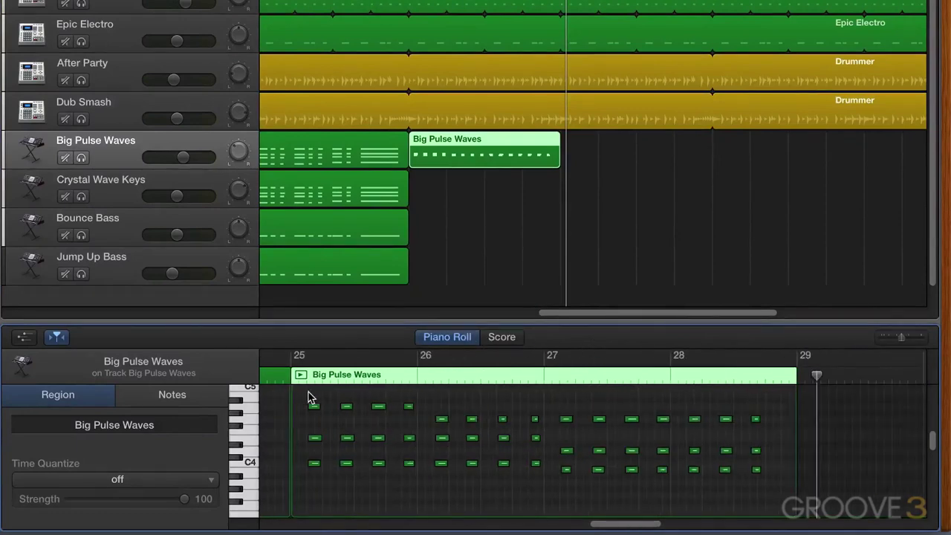
left_click_drag(309, 398, 779, 487)
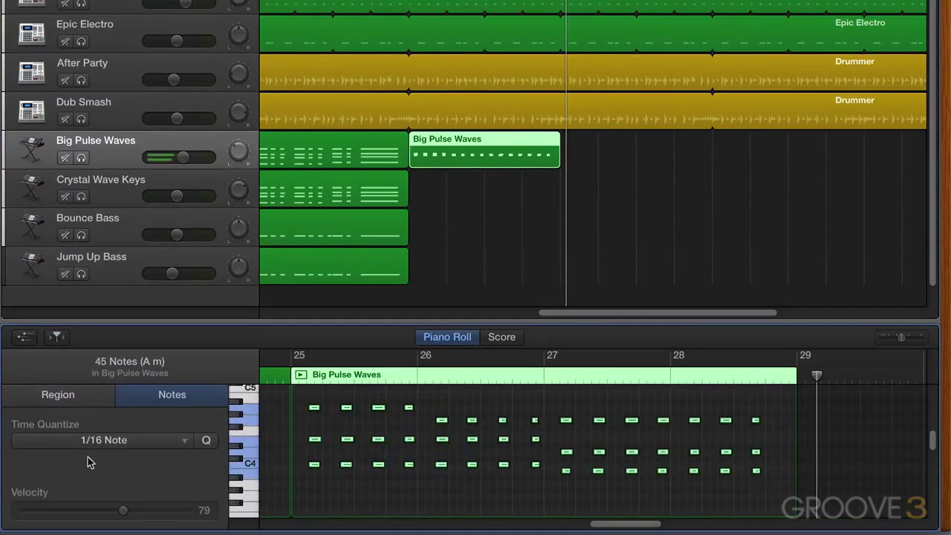
left_click(205, 440)
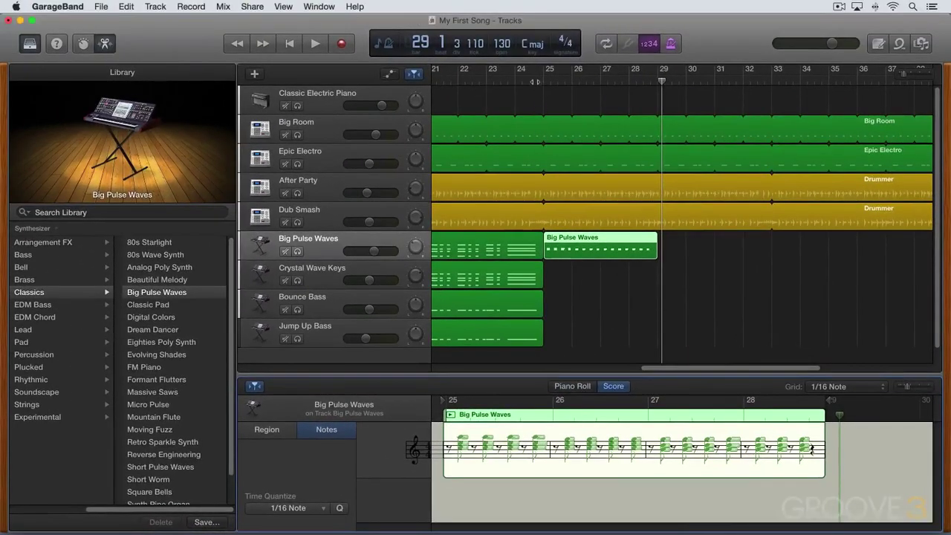
Play back the quantized chords from bar 25.
left_click(531, 81)
key("space")
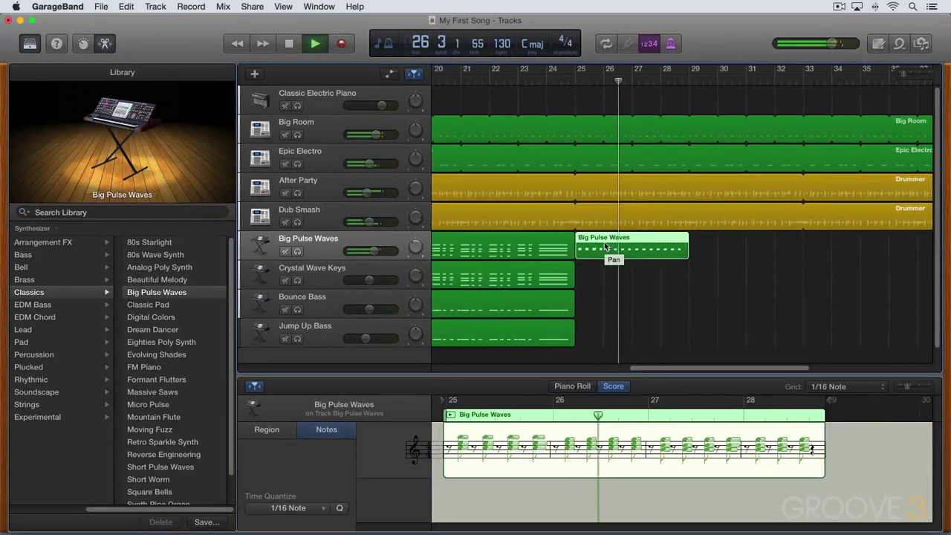
key("space")
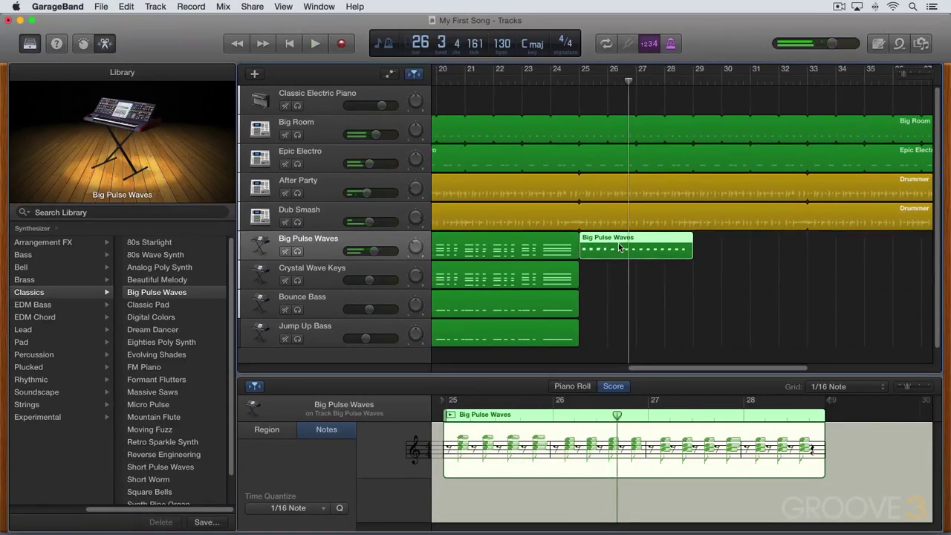
Rename the region 'Chorus Chords' and copy it onto the Crystal Wave Keys track at bar 25.
left_click(619, 243)
type("Chorus C")
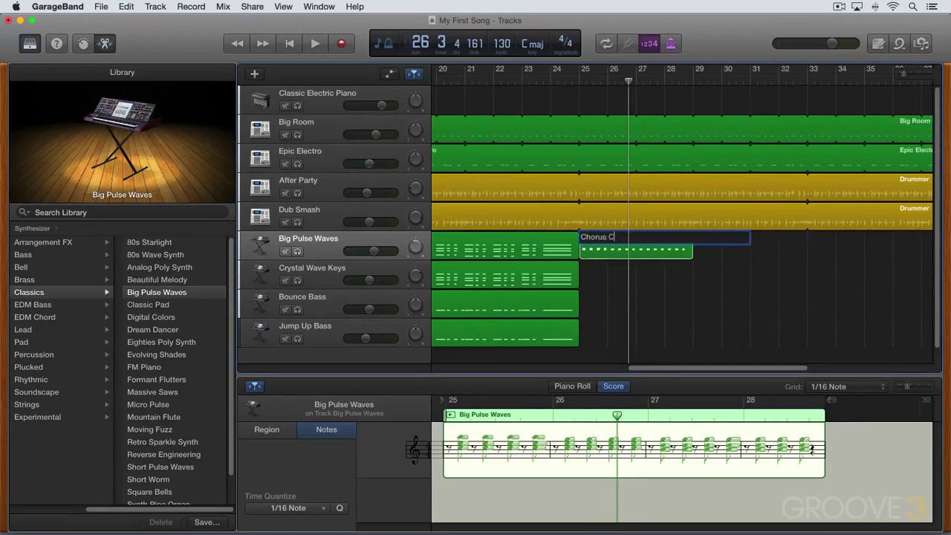
type("hords")
key("Return")
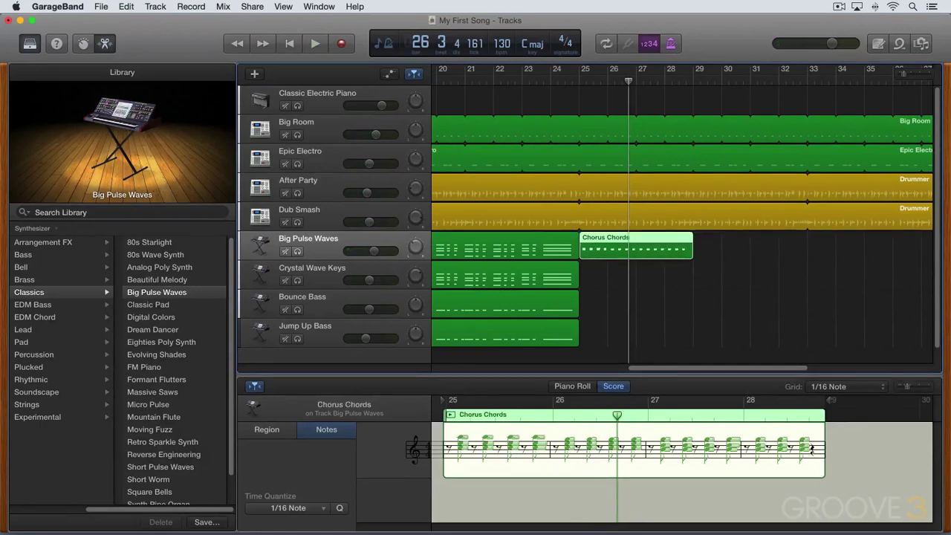
left_click_drag(618, 248, 613, 273)
Play both chord tracks together from bar 25.
left_click(579, 80)
key("space")
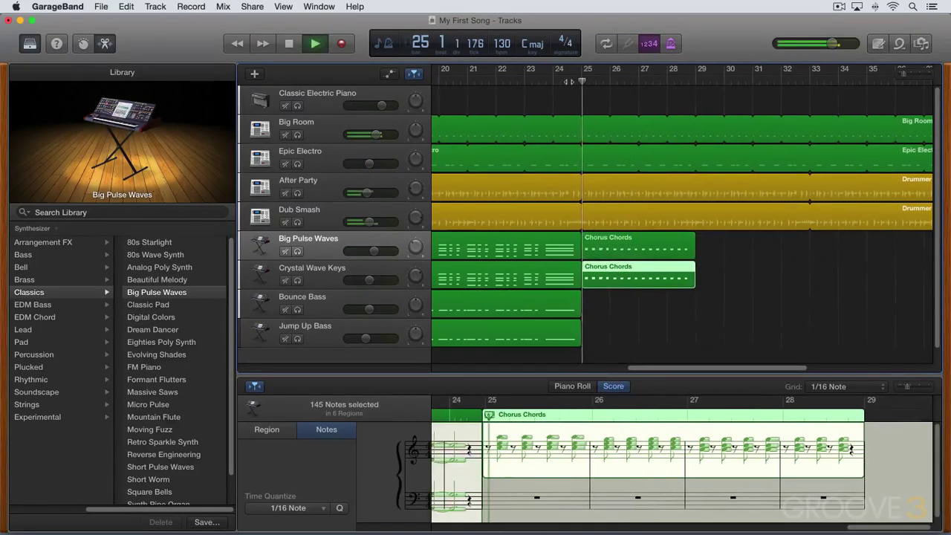
key("space")
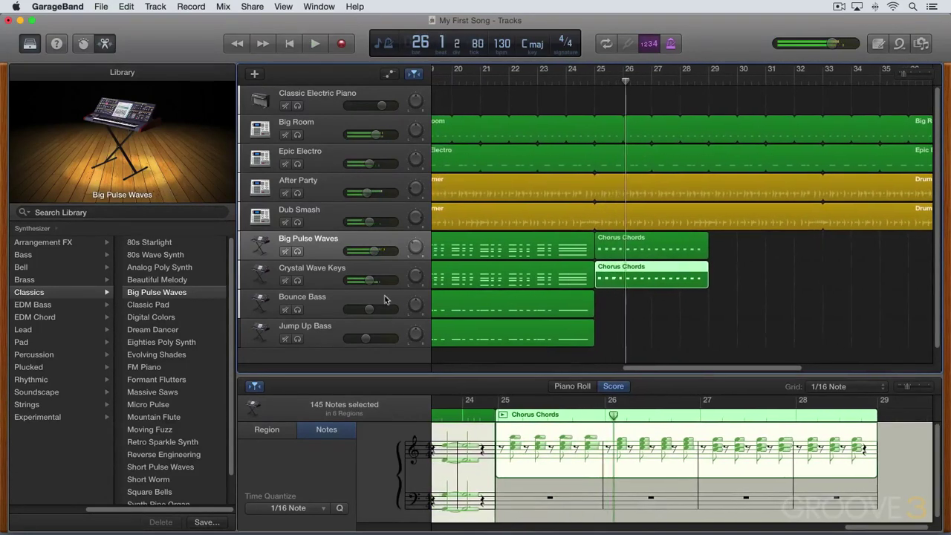
Record a bass line on the Bounce Bass track from bar 25 to about bar 33, retaking once.
left_click(316, 300)
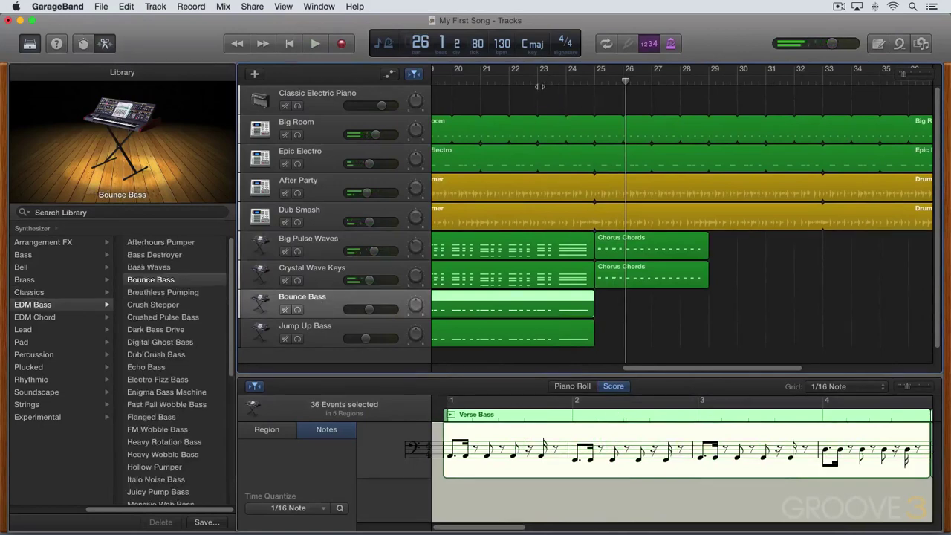
key("comma")
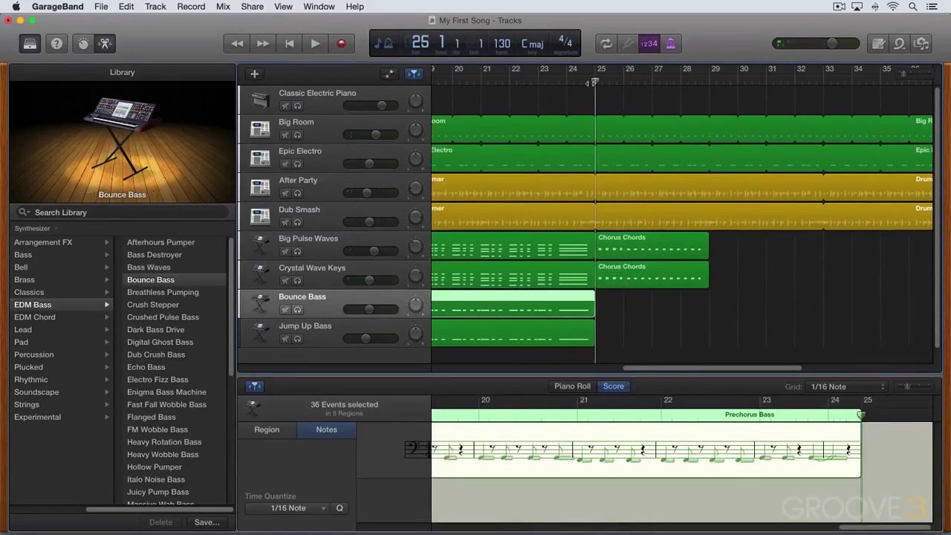
key("e")
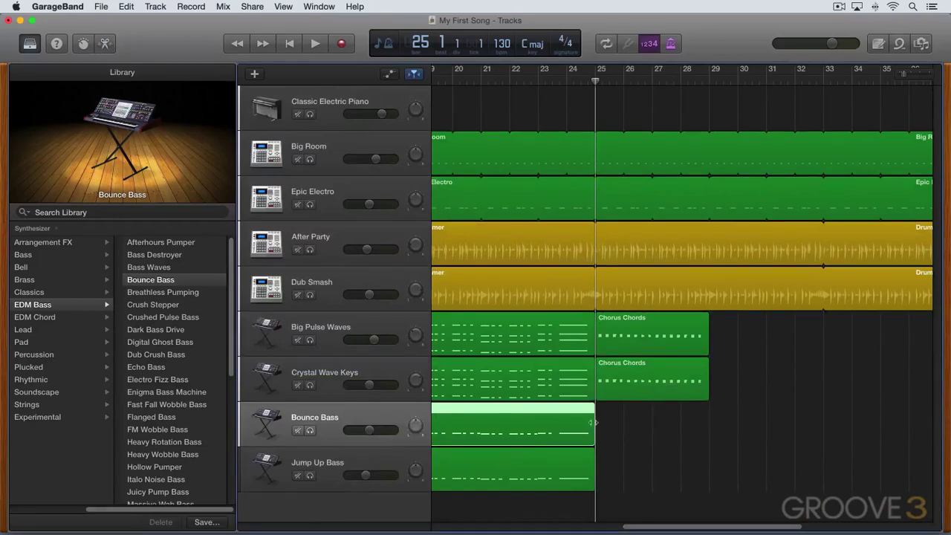
key("r")
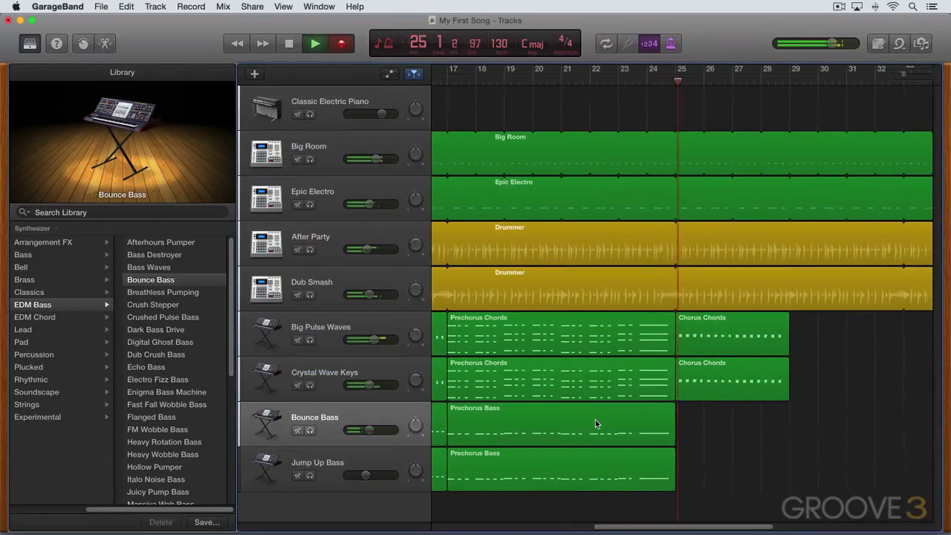
key("space")
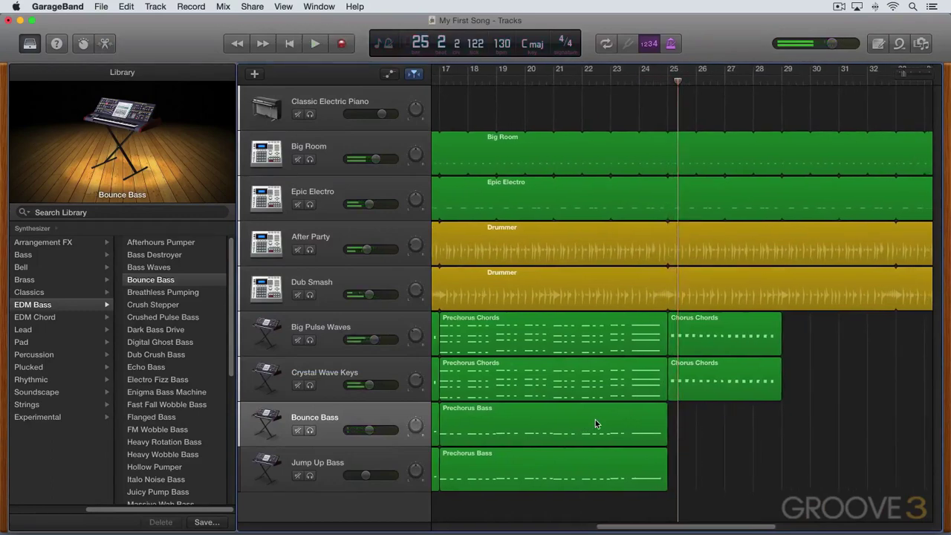
key("r")
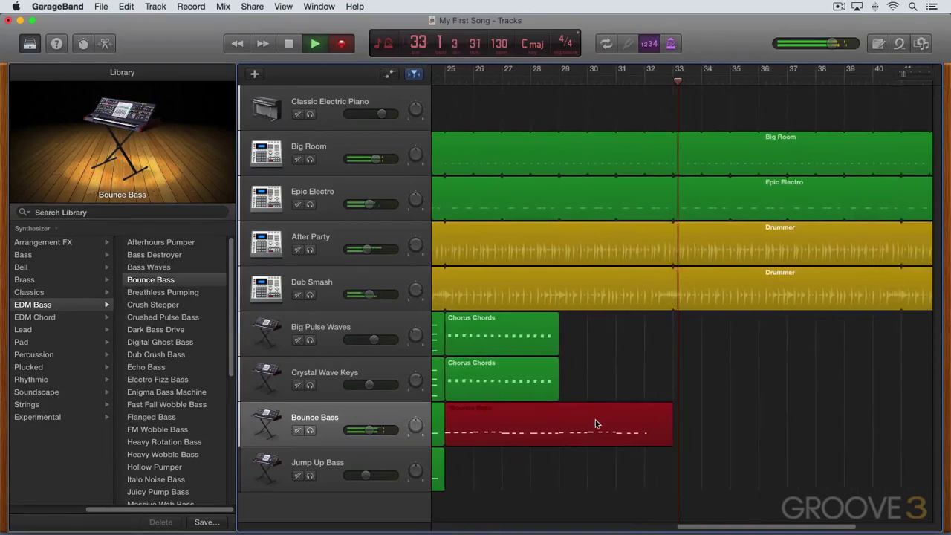
key("space")
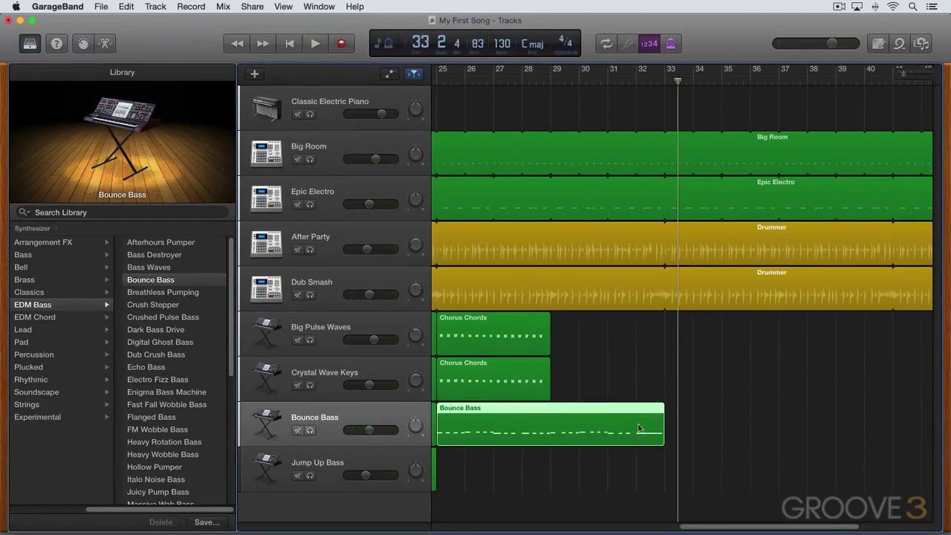
Copy both Chorus Chords regions so they repeat from bar 29 to 33.
left_click(518, 338)
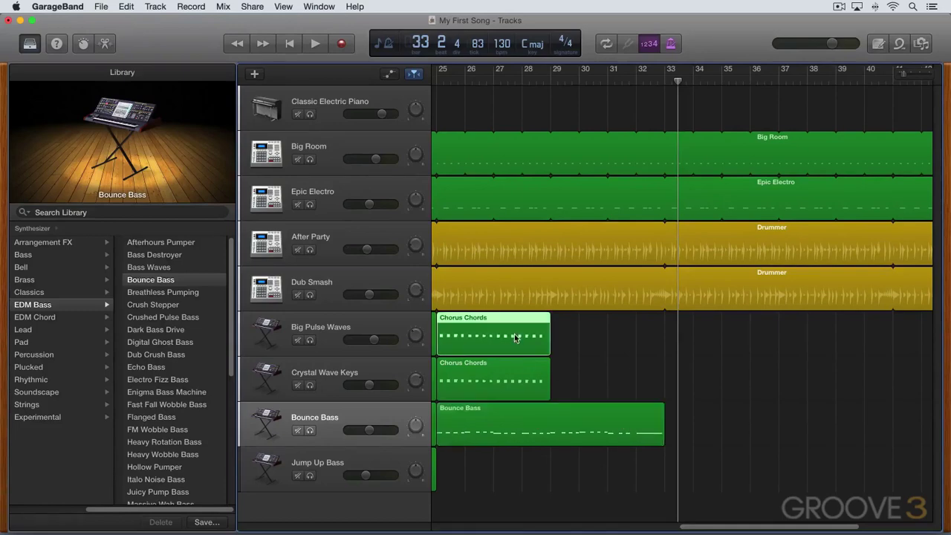
left_click(501, 373, "shift")
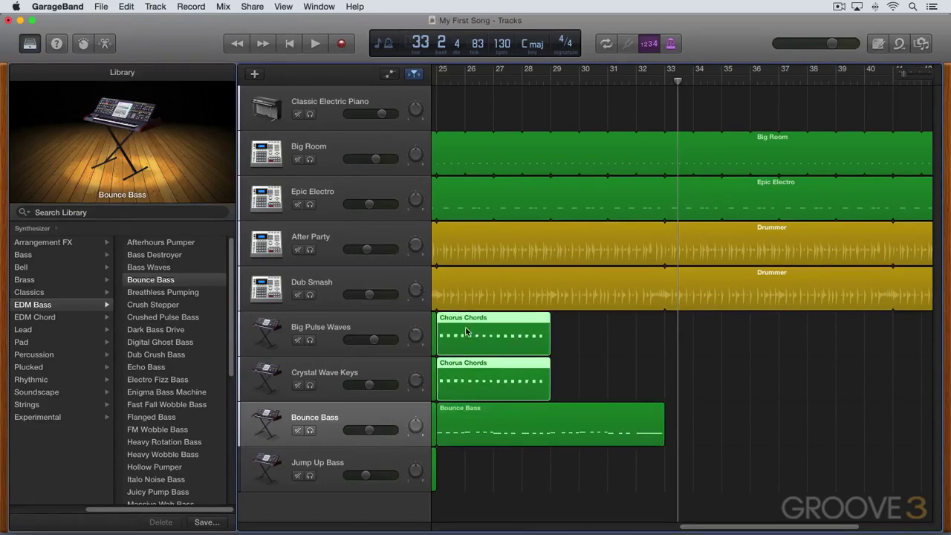
left_click_drag(473, 335, 582, 339)
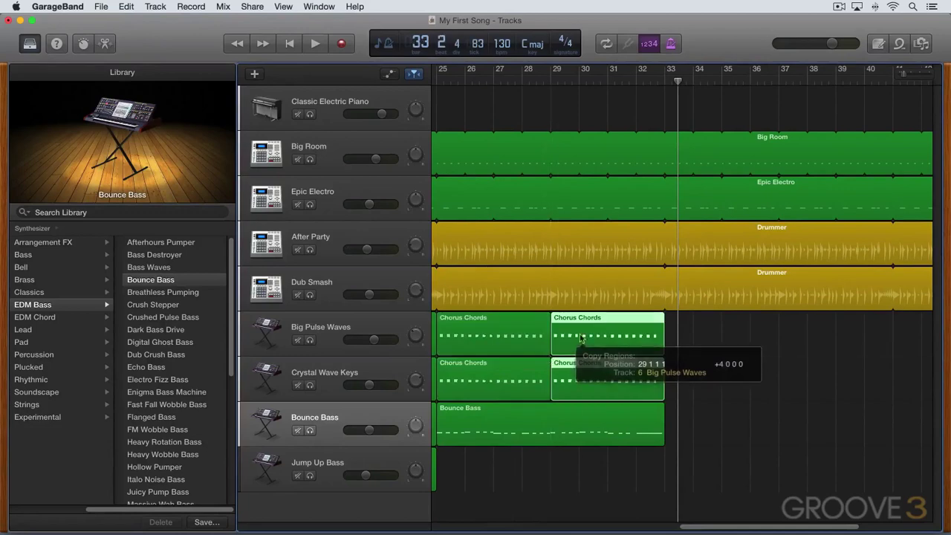
Rename the Bounce Bass region to 'Chorus Bass'.
left_click(473, 414)
double_click(472, 410)
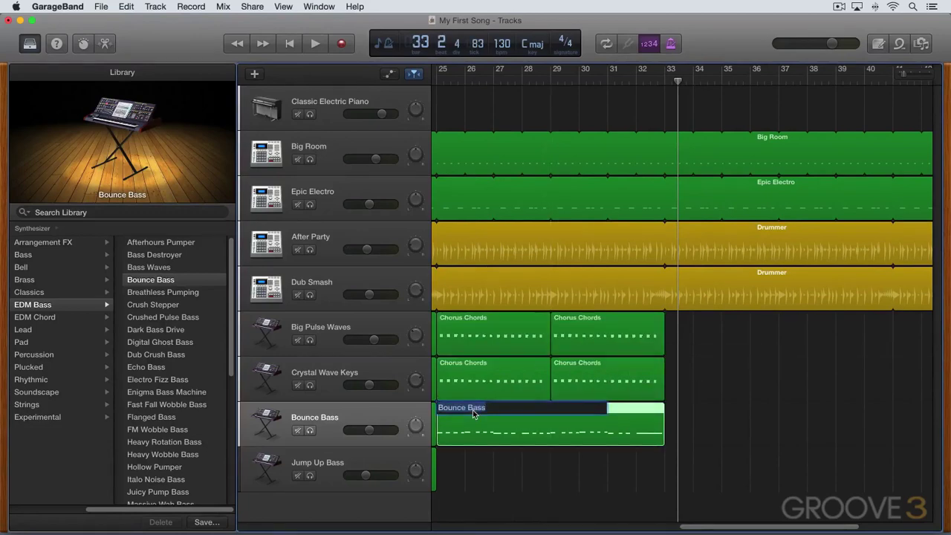
type("Chorus")
key("Return")
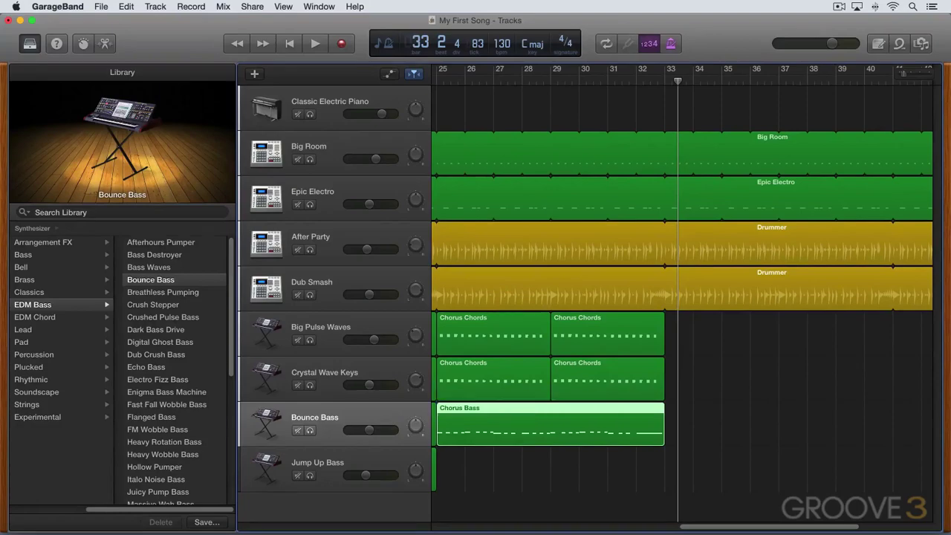
Quantize all 33 Chorus Bass notes to 1/16 and display them as bass-clef notation in Score view.
double_click(461, 414)
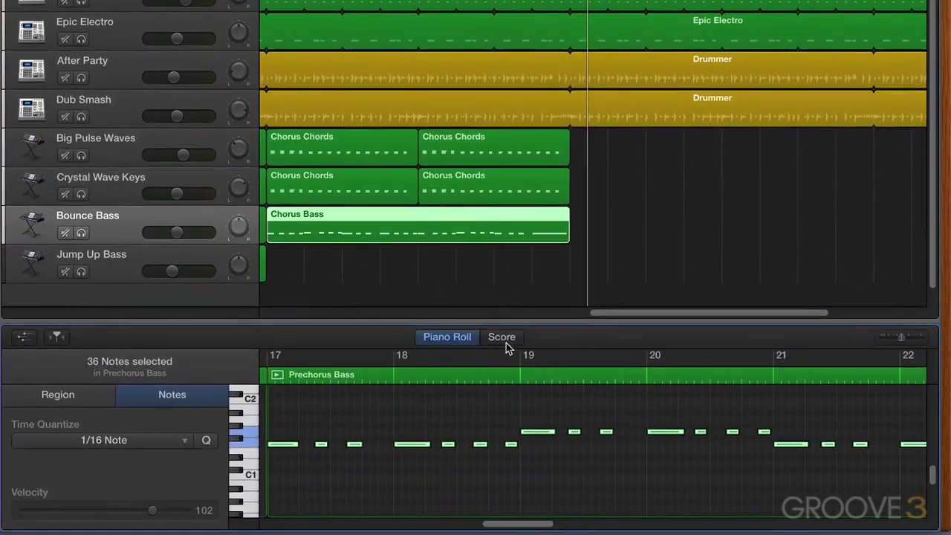
left_click(430, 338)
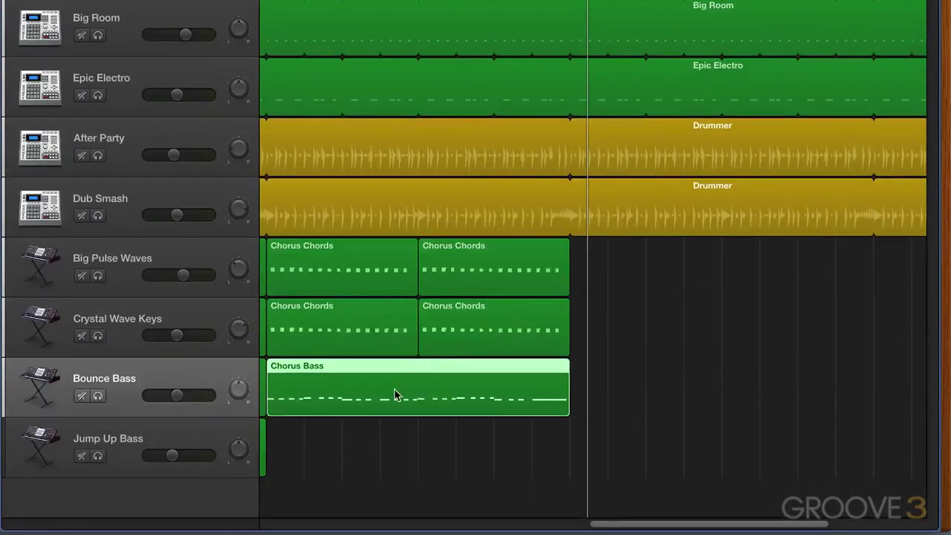
scroll(455, 429, "down", 5)
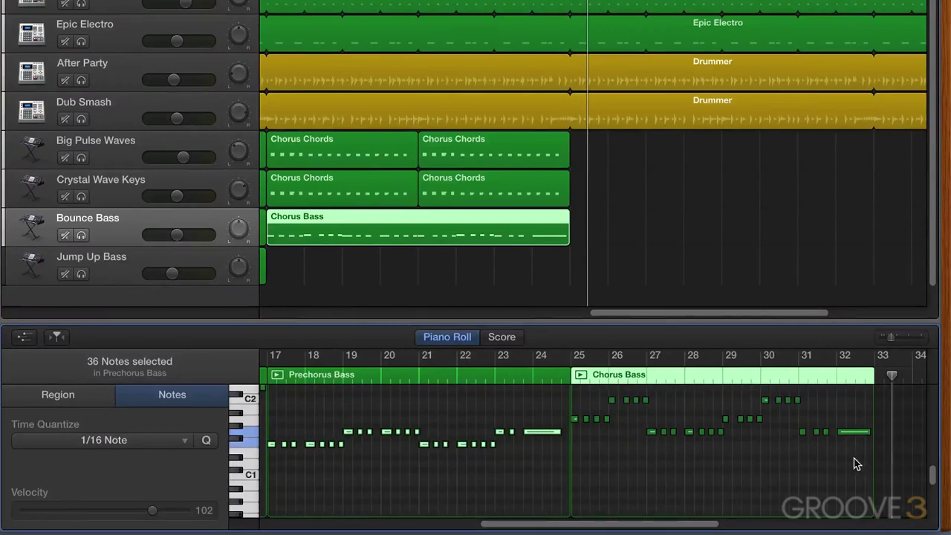
left_click_drag(858, 462, 571, 401)
left_click(208, 442)
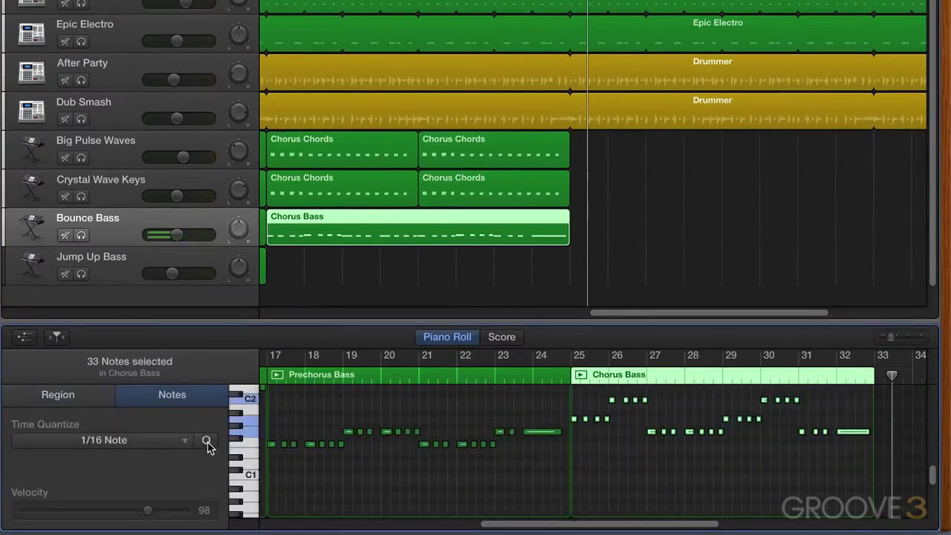
left_click(321, 240)
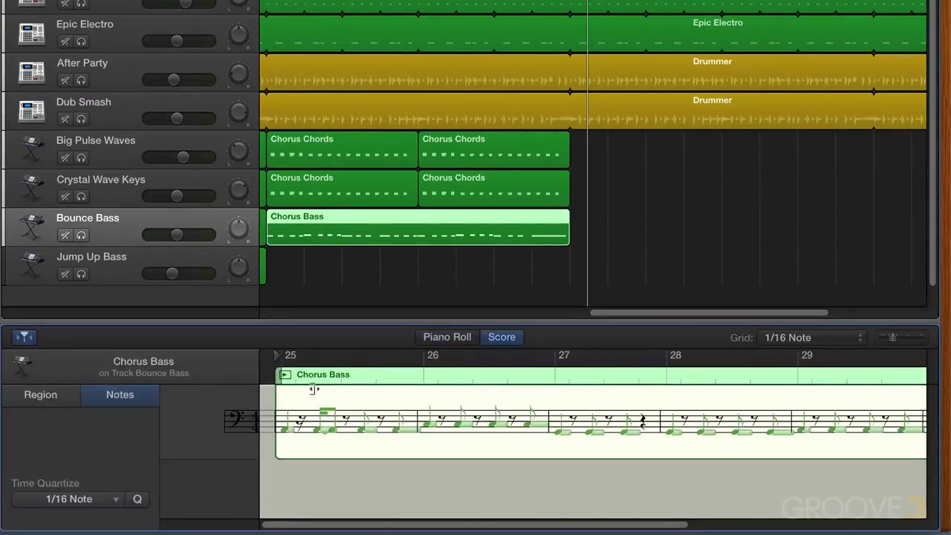
Move the A1 note from 25 2 2 1 to 25 2 3 1, then copy Chorus Bass onto Jump Up Bass.
left_click(331, 444)
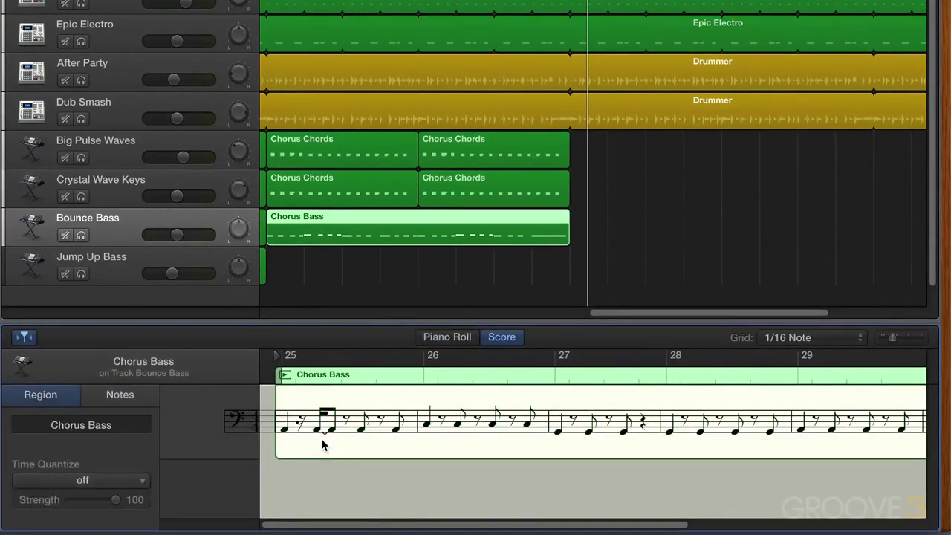
mouse_move(317, 436)
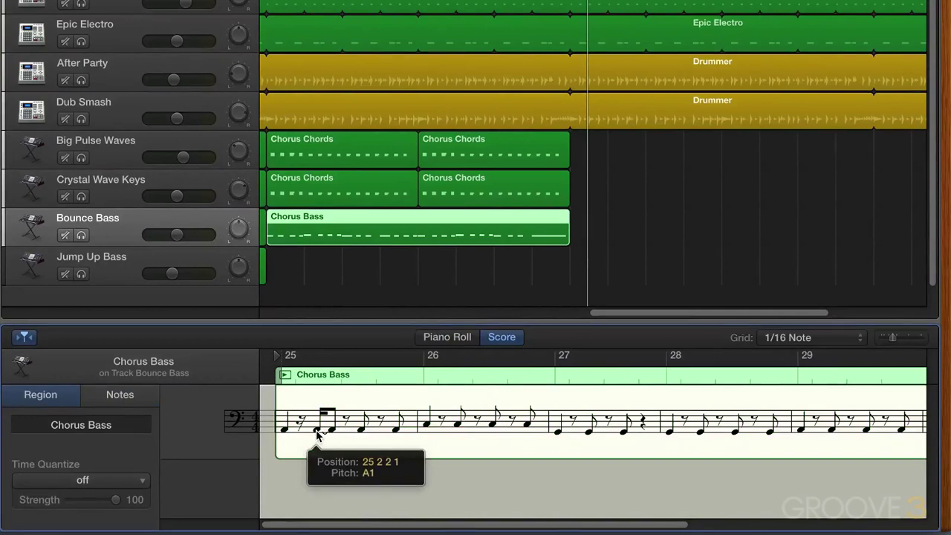
left_click_drag(316, 435, 327, 436)
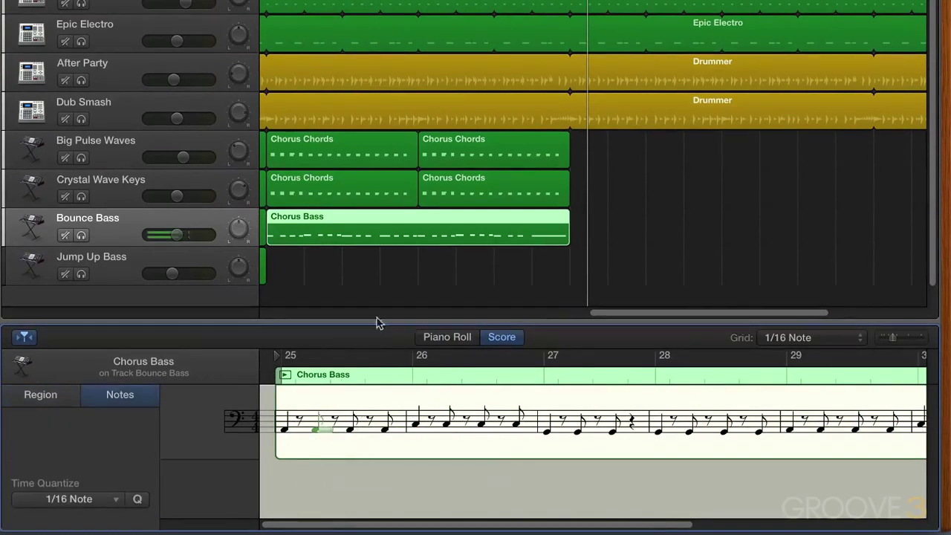
left_click_drag(347, 233, 347, 261)
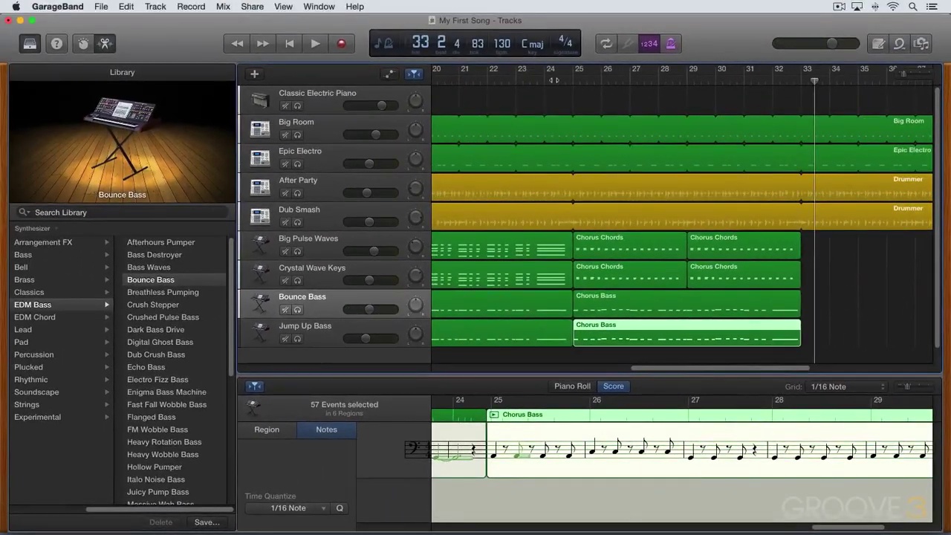
Play back from bar 24 through the new chorus section to check it.
left_click(555, 82)
key("space")
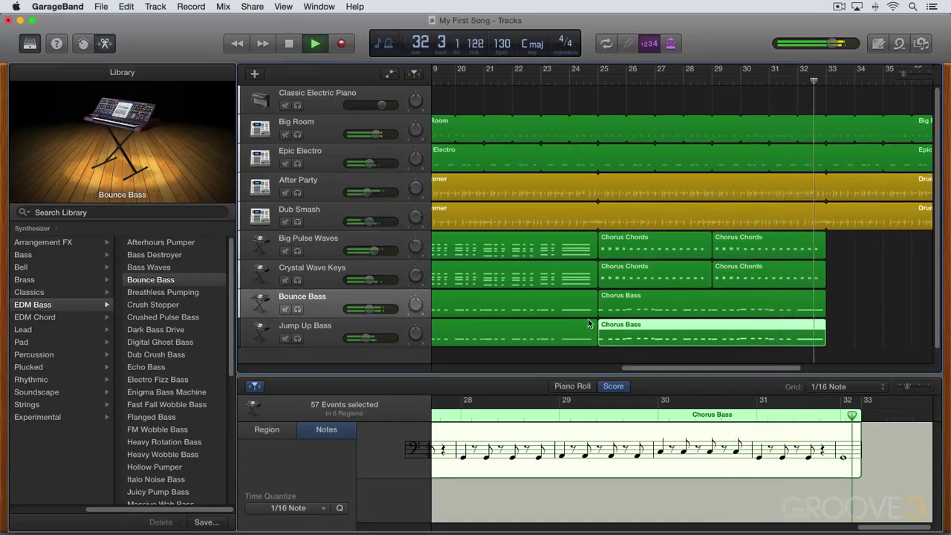
key("space")
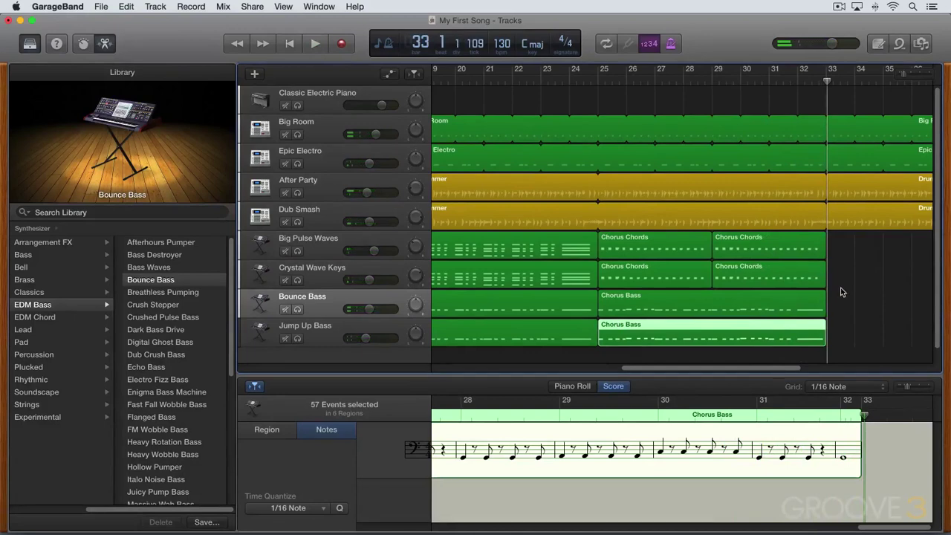
key("e")
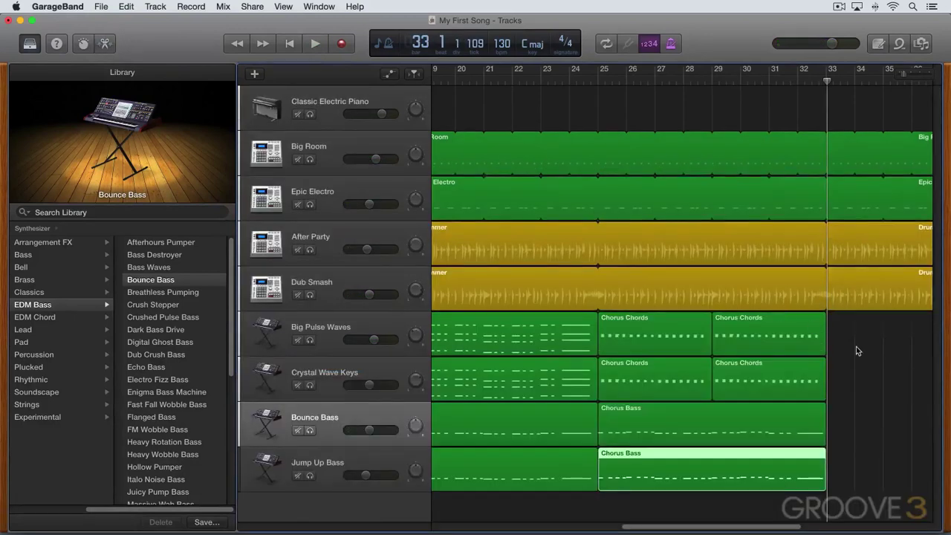
scroll(848, 319, "left", 2)
scroll(856, 346, "left", 2)
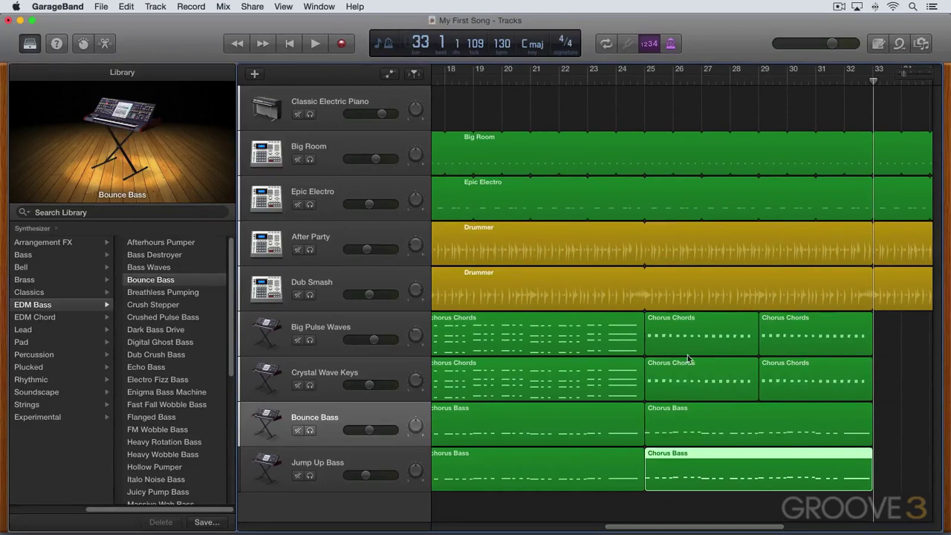
scroll(688, 359, "left", 2)
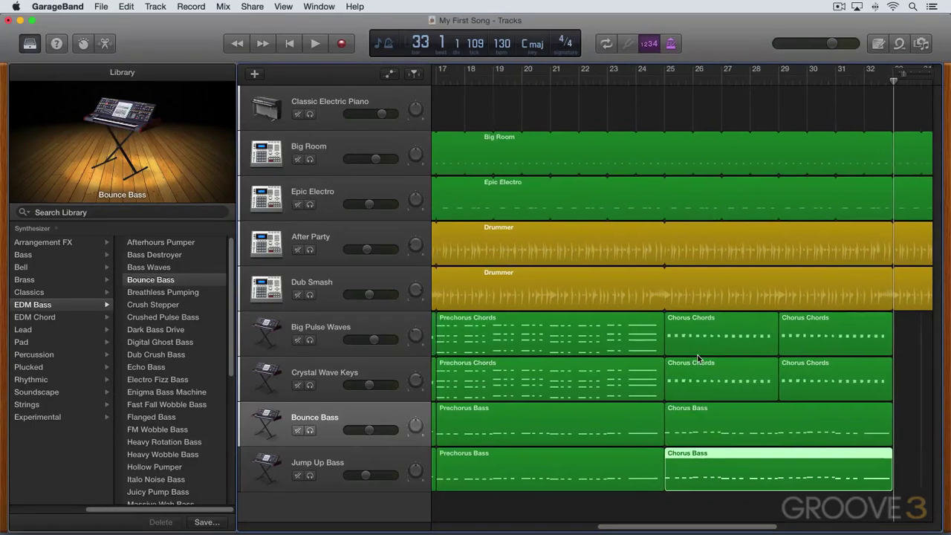